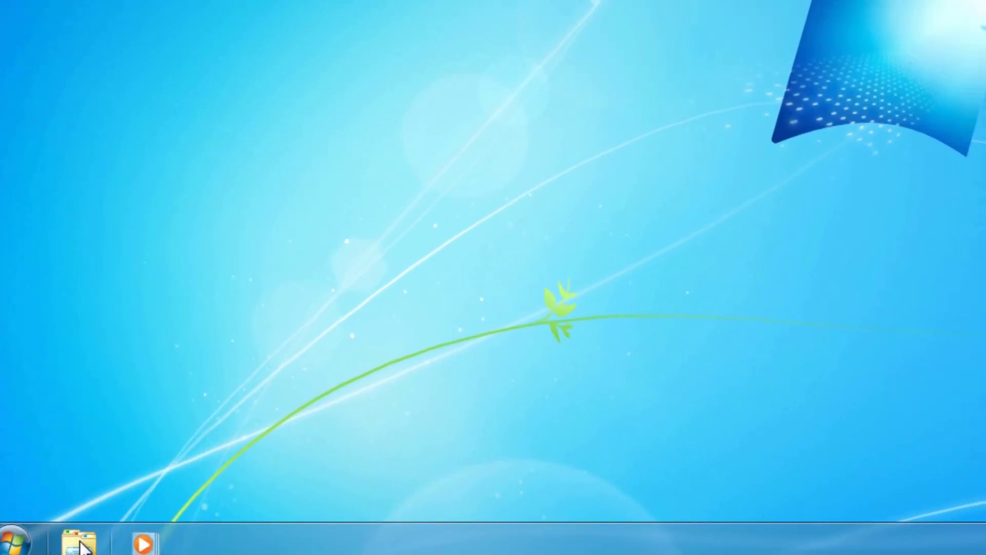
- Check the computers listed under Network in Explorer, then launch services.msc from Start search
left_click(104, 532)
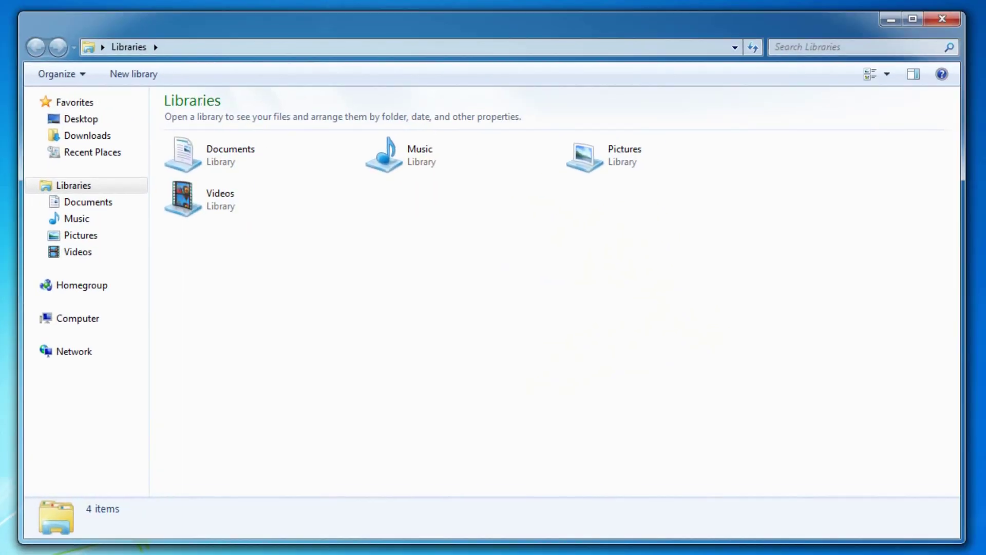
left_click(75, 352)
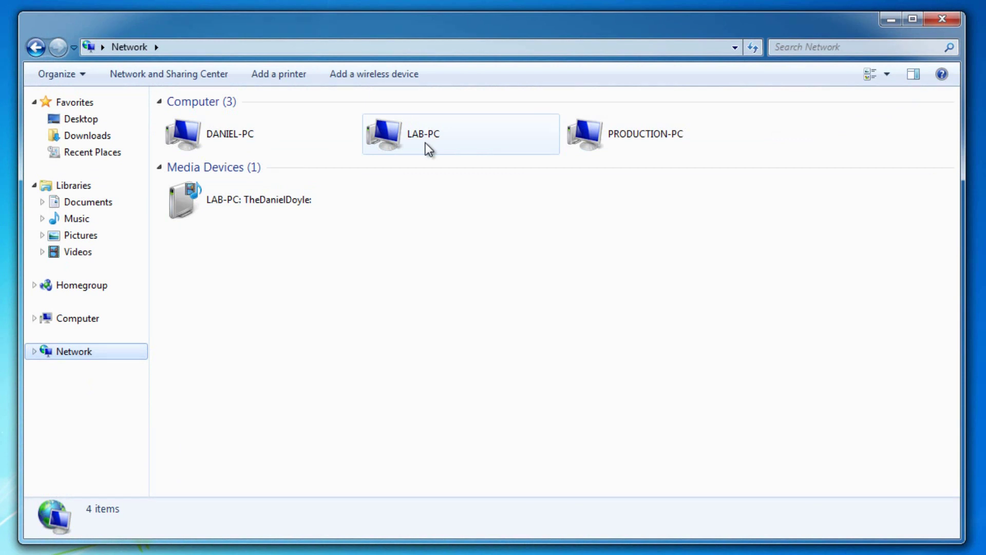
left_click(942, 19)
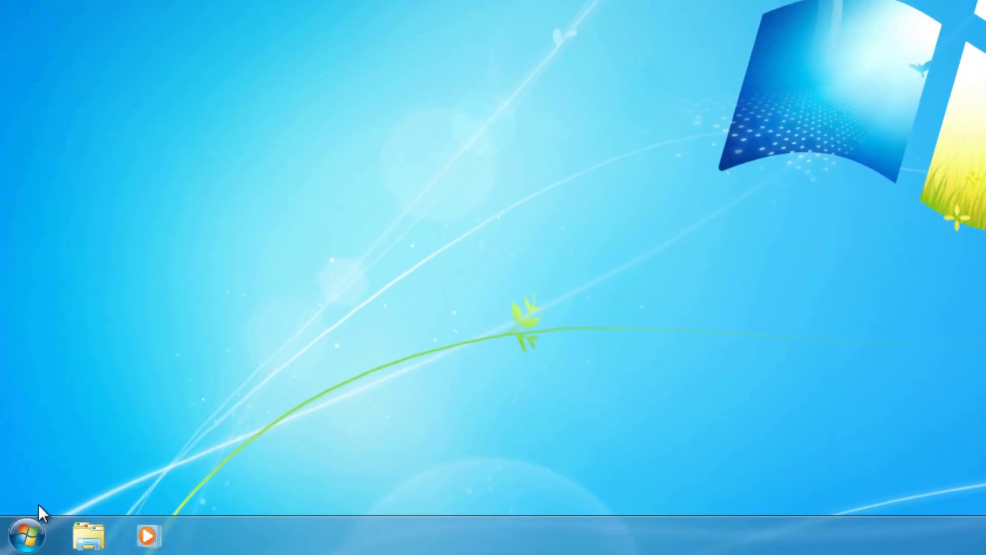
left_click(14, 545)
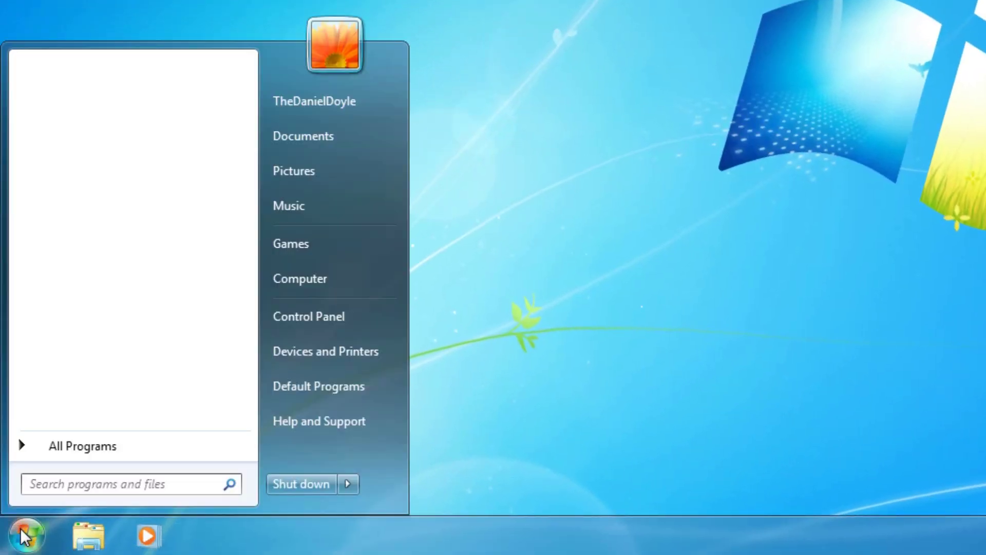
type("services.ms")
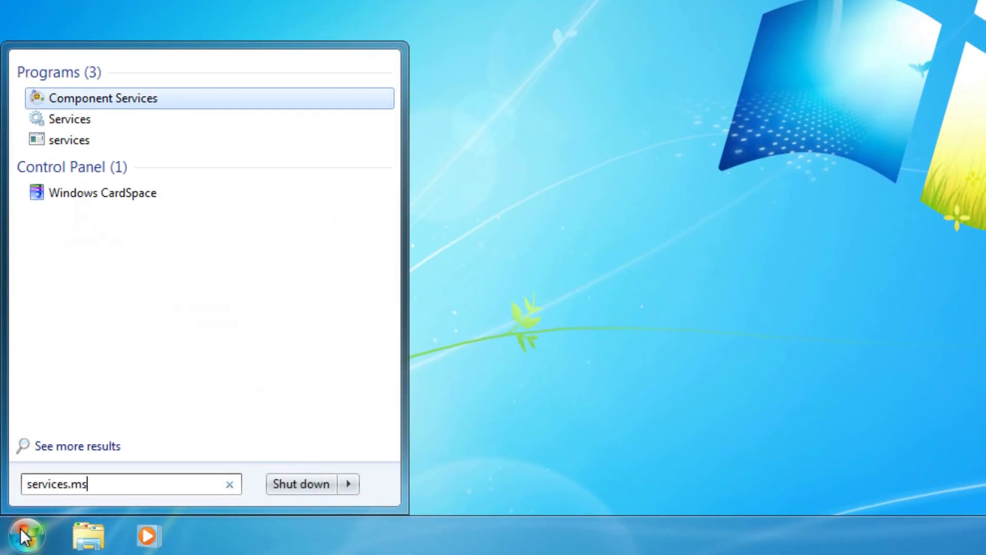
type("c")
key("Return")
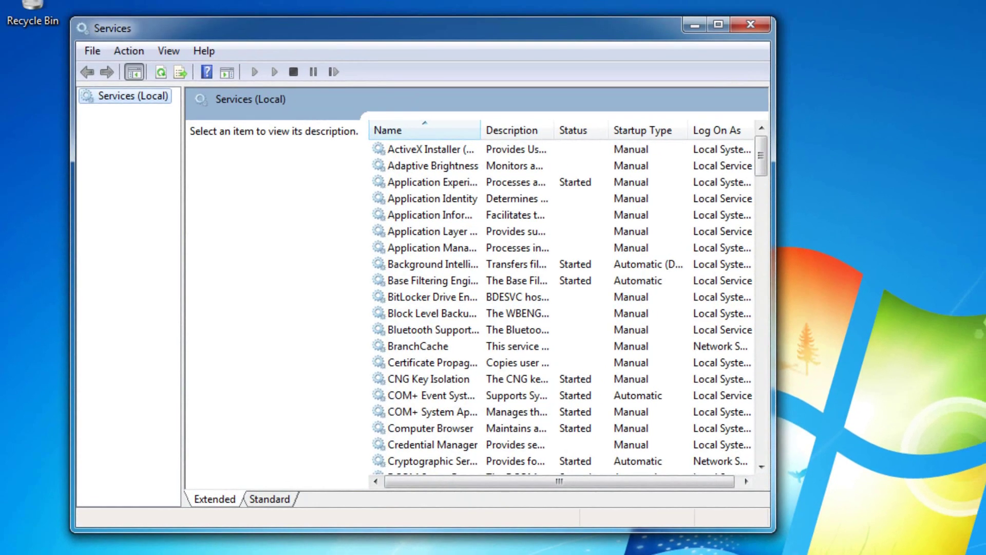
left_click_drag(761, 155, 755, 235)
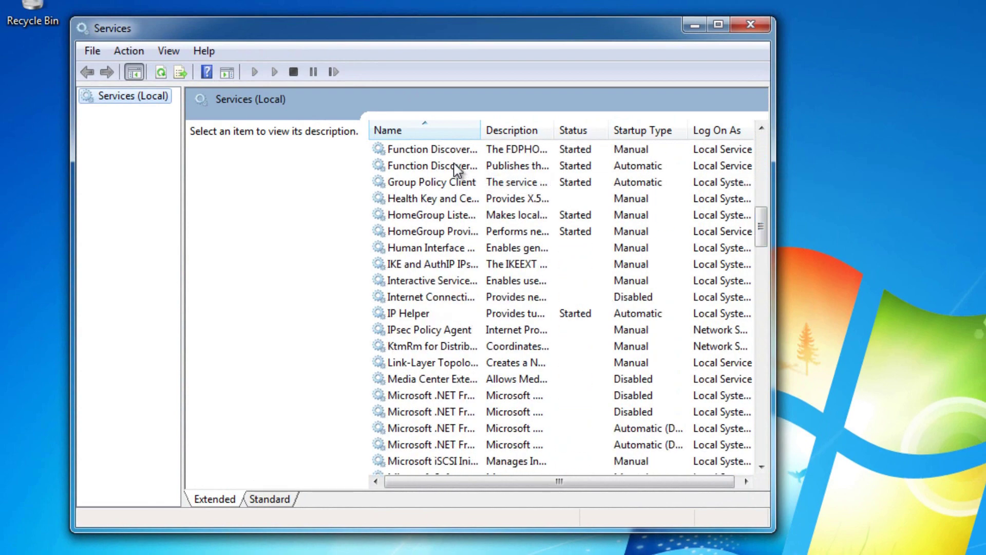
- Widen the Name column and select Function Discovery Resource Publication
left_click_drag(478, 131, 608, 131)
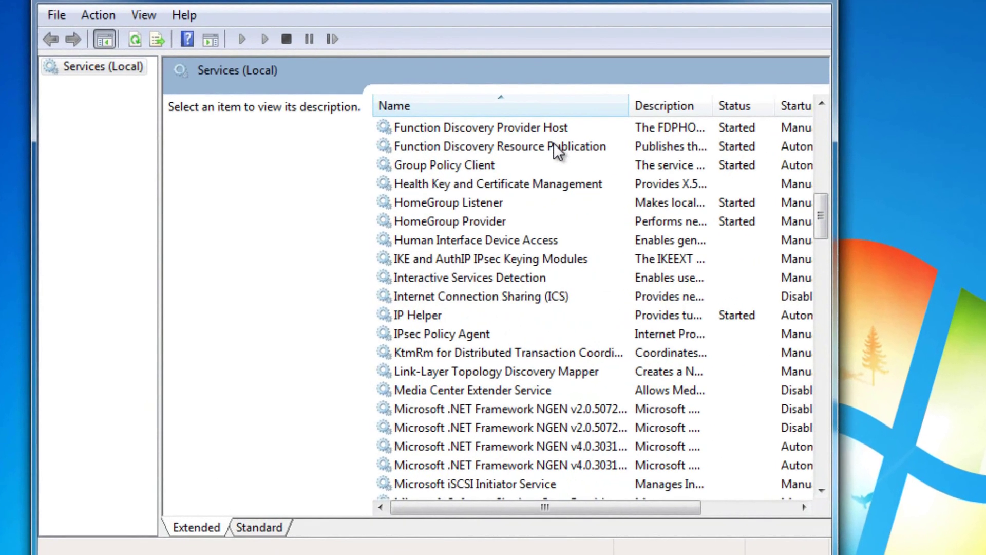
left_click(554, 166)
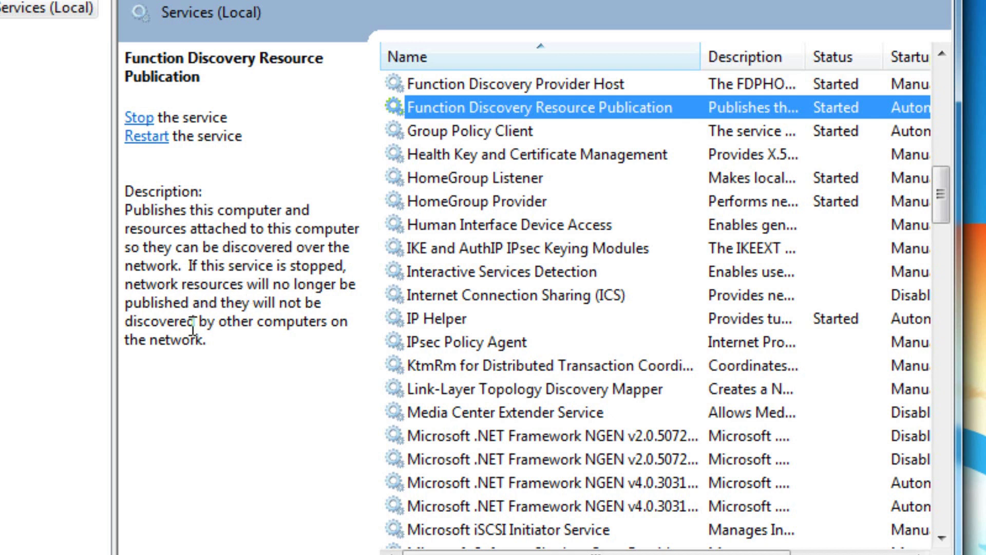
- Change Function Discovery Resource Publication's startup type to Disabled in Properties and apply it
right_click(486, 105)
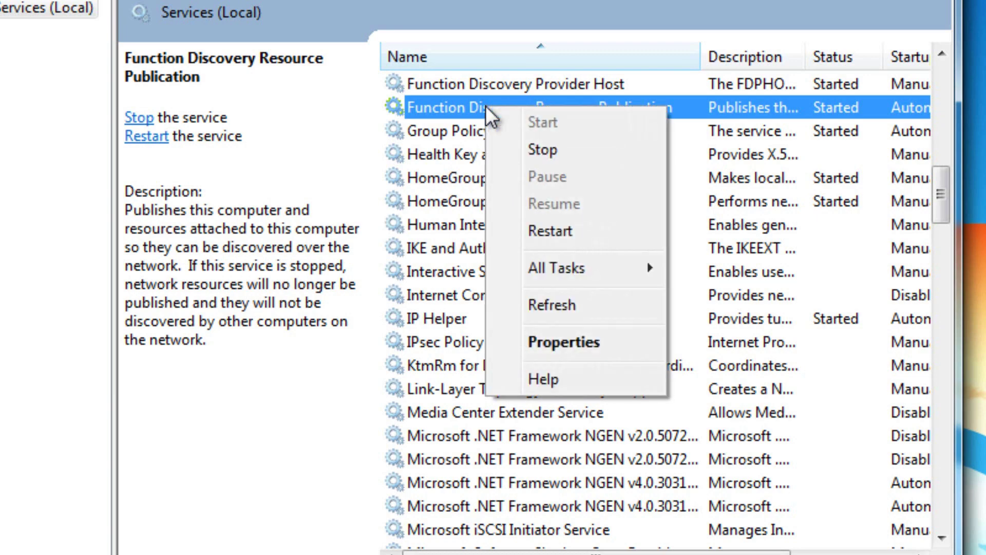
left_click(541, 338)
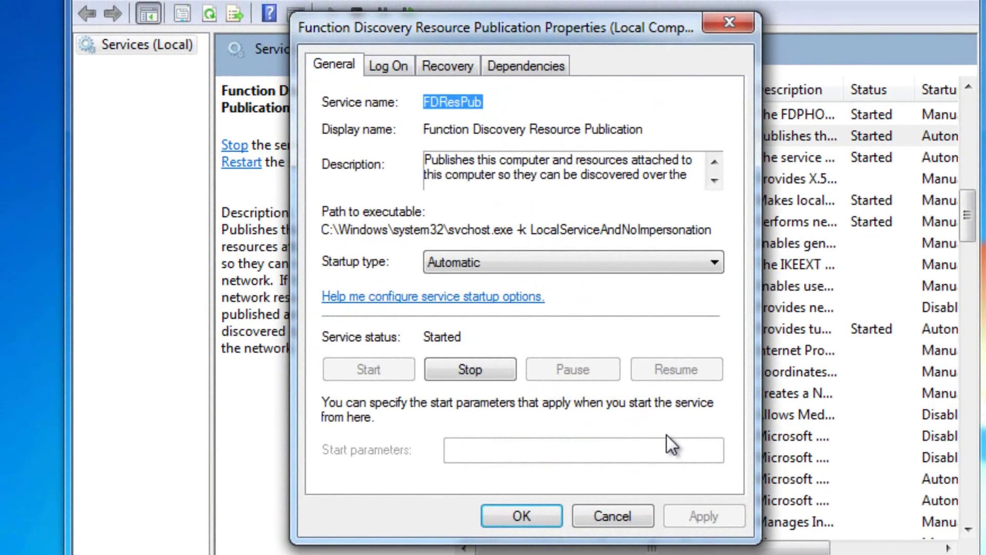
left_click(482, 261)
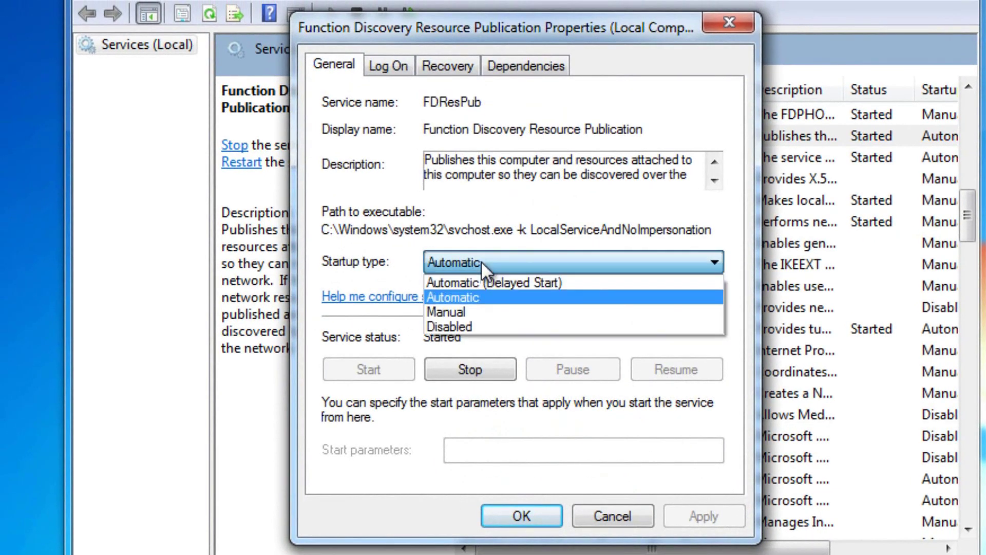
left_click(470, 326)
left_click(705, 518)
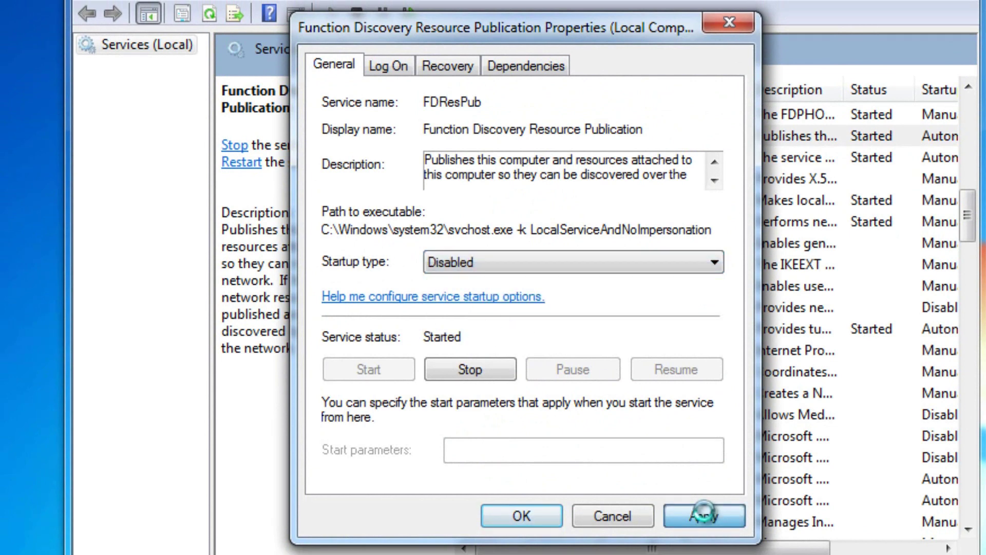
- Stop the service along with dependent HomeGroup Provider, then close the properties dialog
left_click(465, 361)
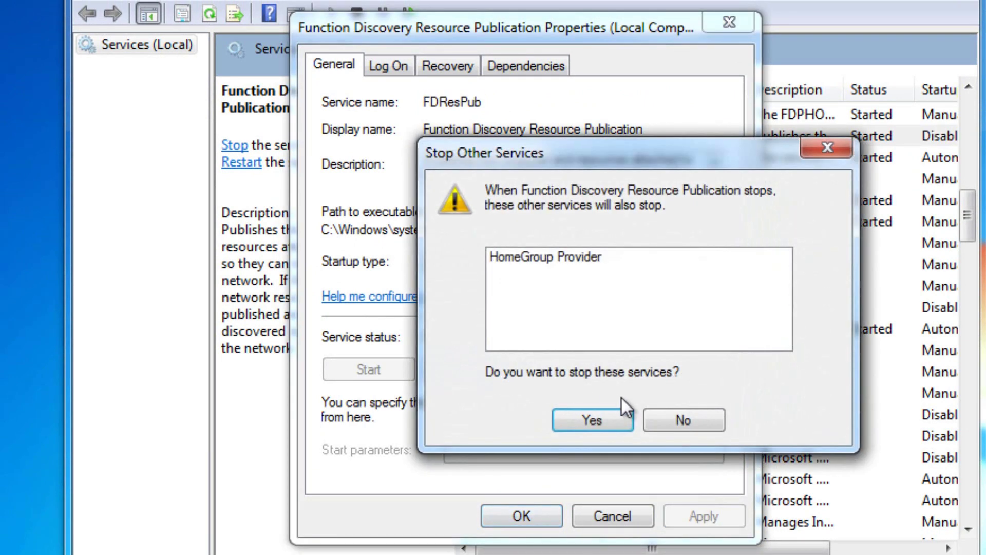
left_click(592, 420)
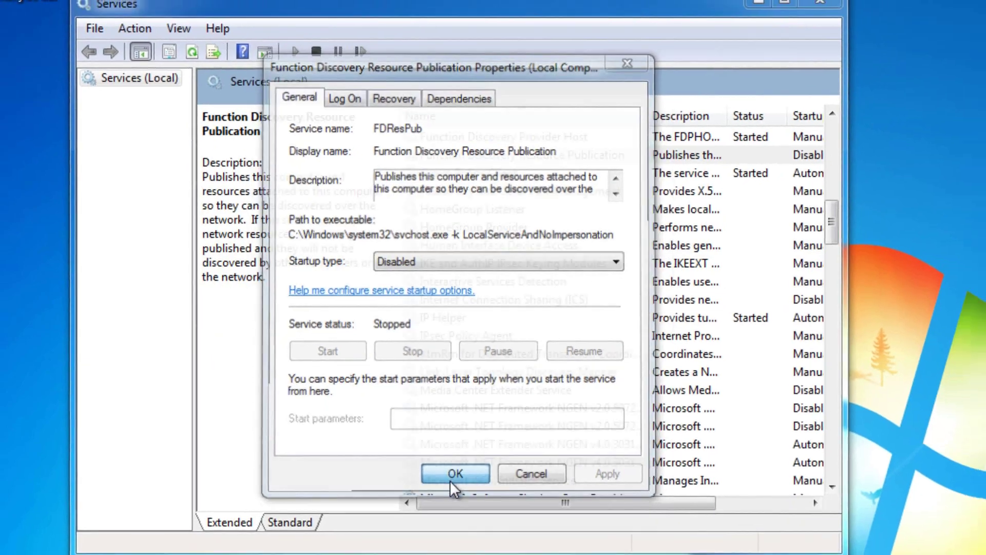
left_click(453, 478)
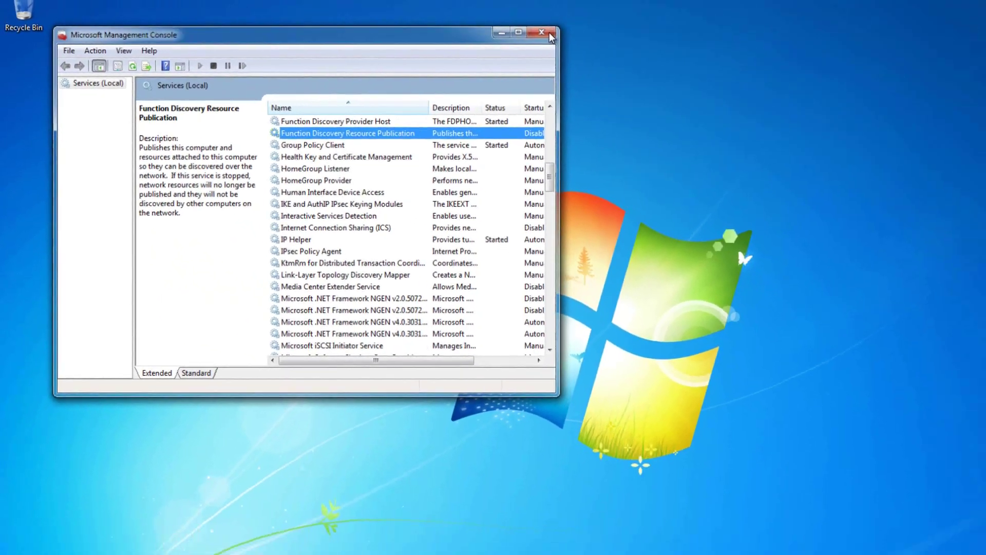
left_click(707, 21)
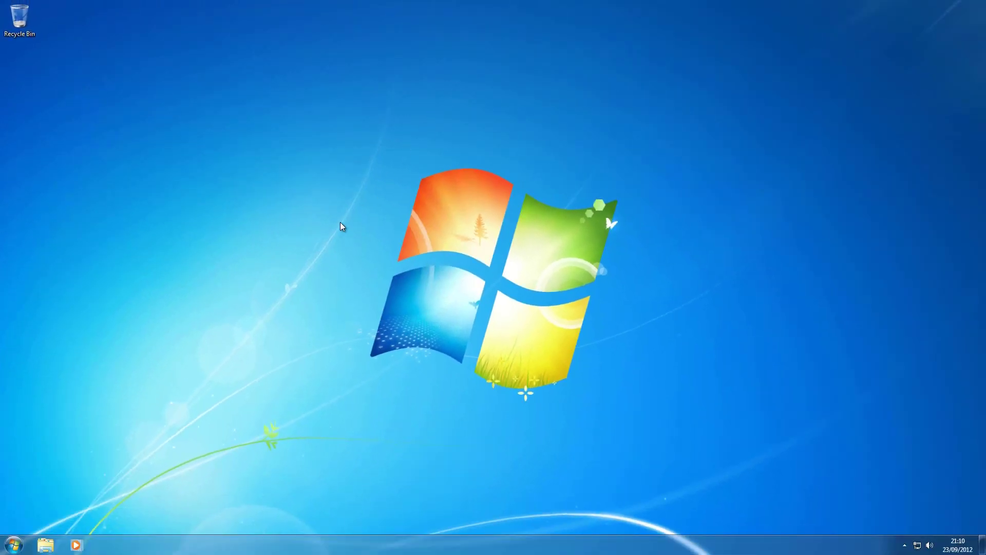